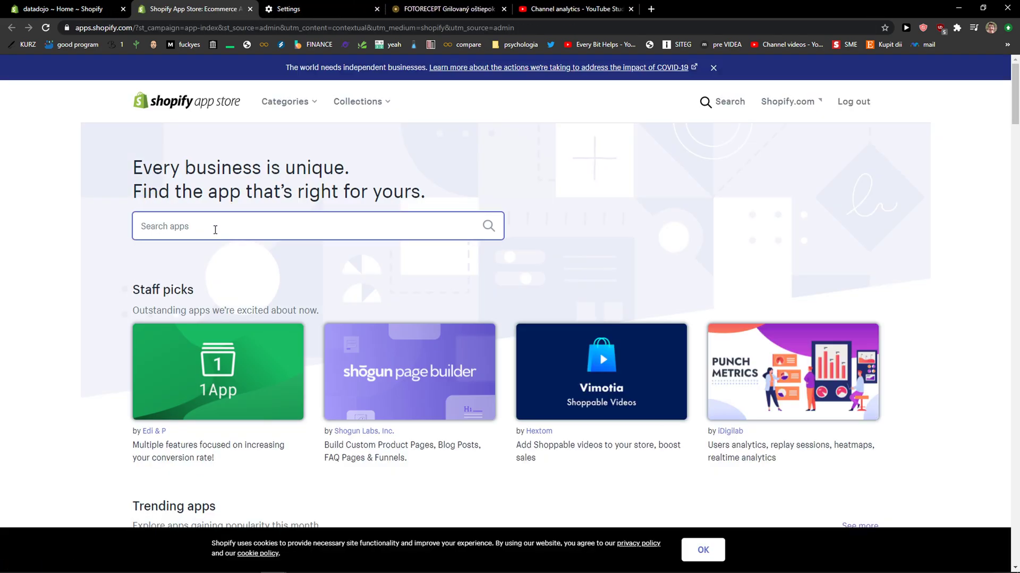
type("language")
Run an App Store search for 'language' apps.
key("Return")
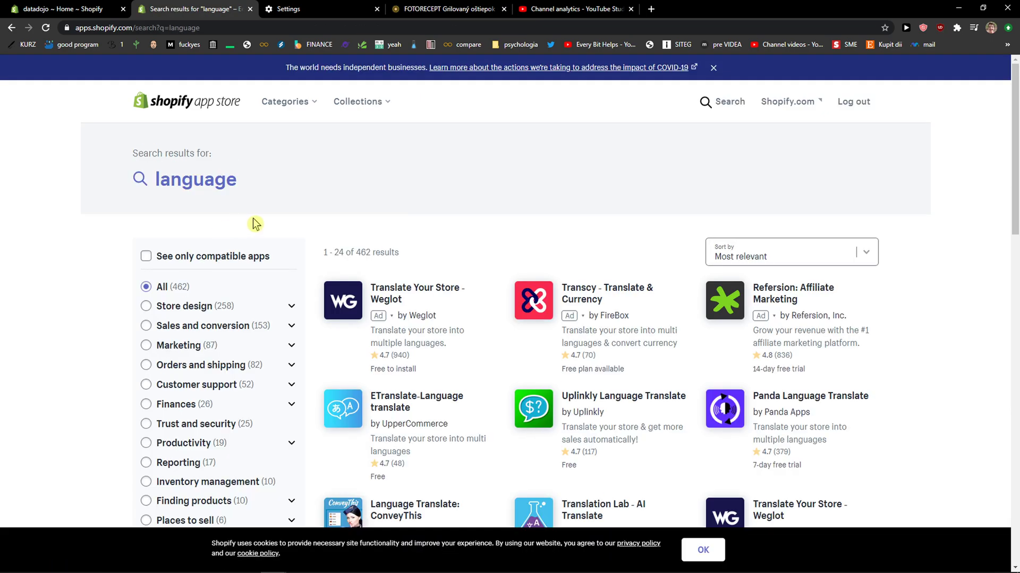
scroll(255, 224, "down", 1)
scroll(441, 222, "down", 1)
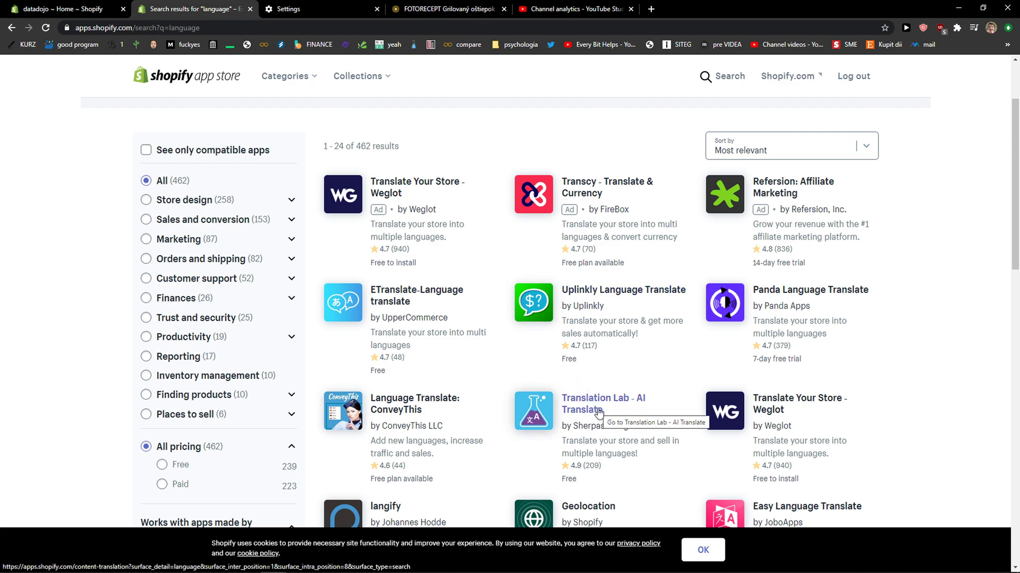
Add Translation Lab – AI Translate from its app page and authorize the install on the store.
left_click(599, 413)
left_click(233, 272)
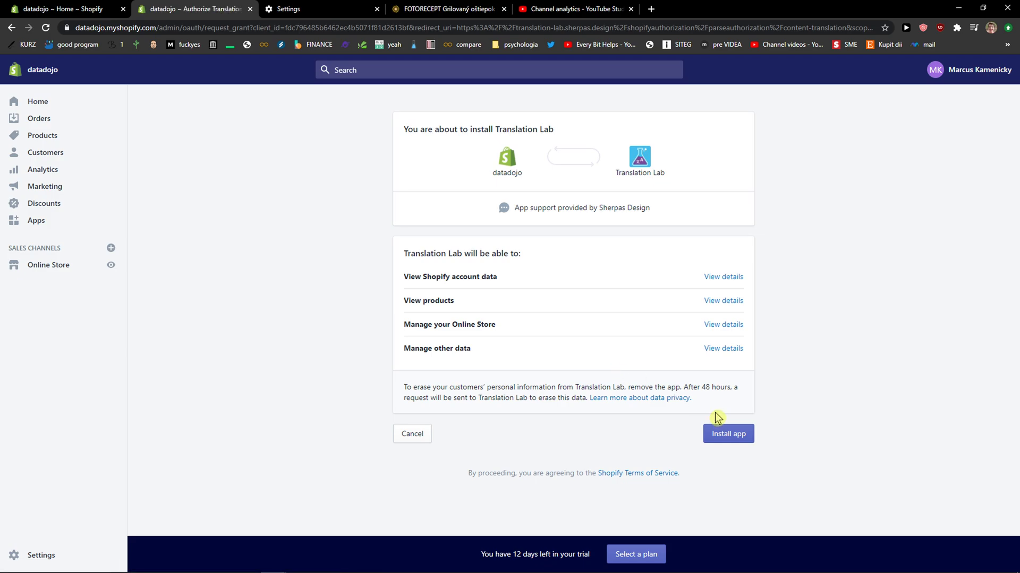
left_click(713, 433)
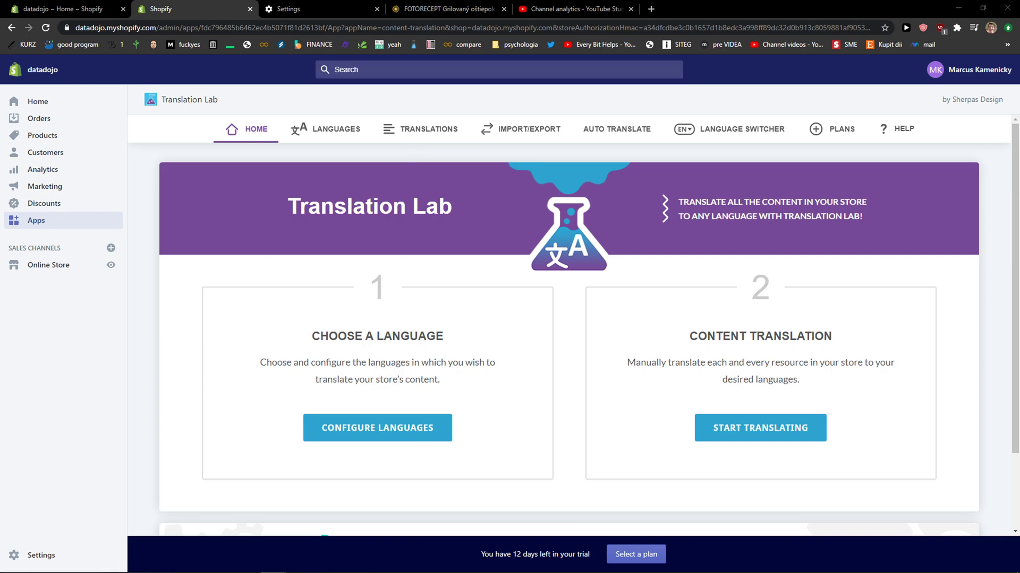
On the Languages tab, pick Slovak from the language list and add it.
left_click(344, 132)
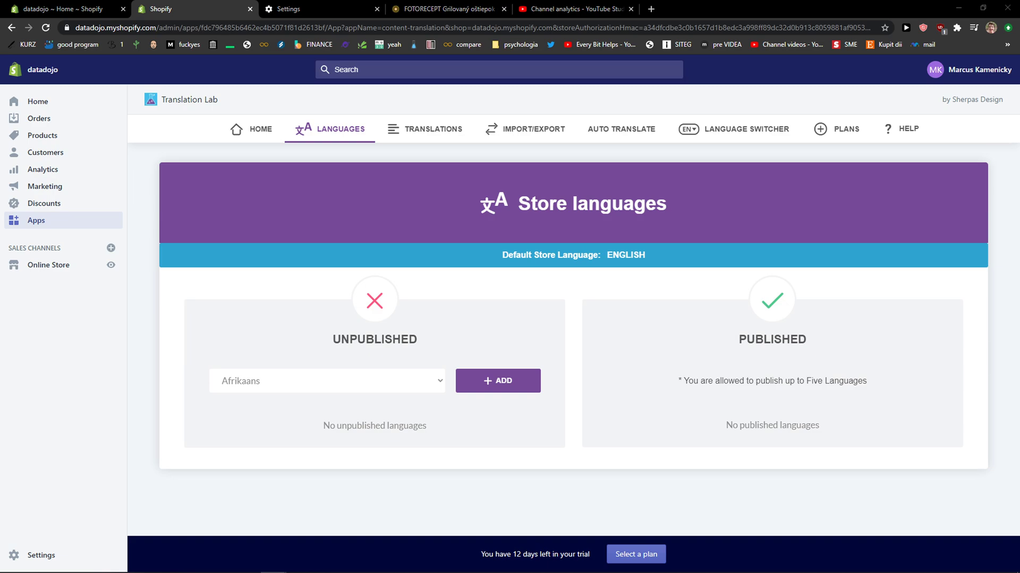
left_click(353, 382)
scroll(352, 297, "down", 3)
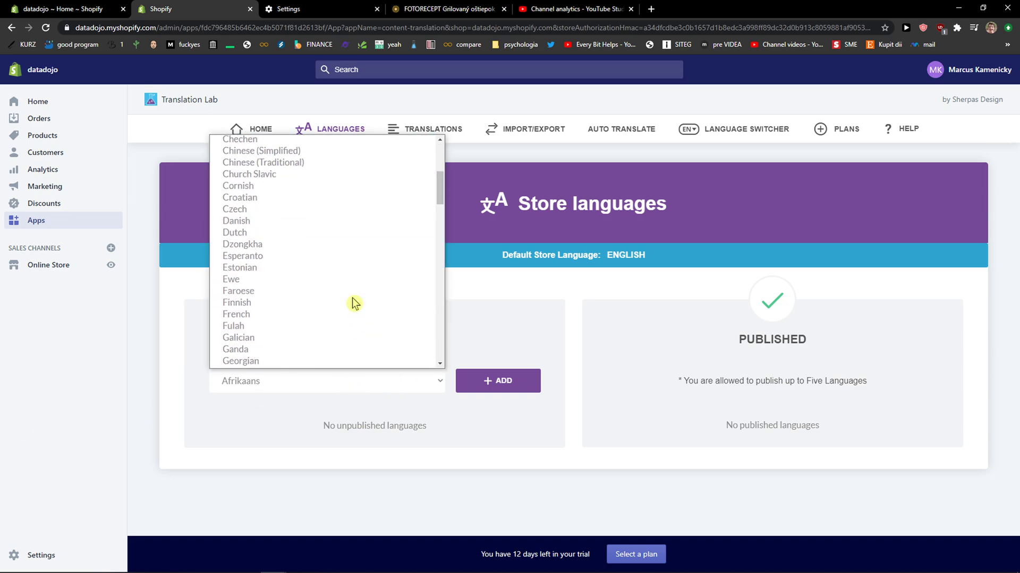
scroll(353, 298, "down", 2)
scroll(352, 298, "down", 2)
scroll(352, 297, "down", 2)
scroll(352, 298, "down", 4)
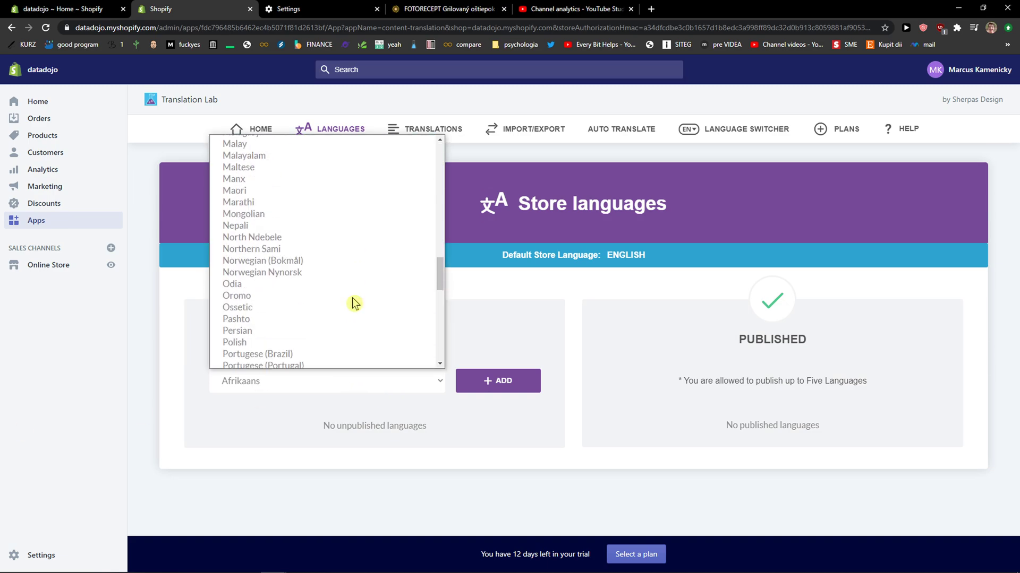
scroll(352, 298, "down", 2)
scroll(295, 298, "down", 1)
scroll(283, 275, "down", 2)
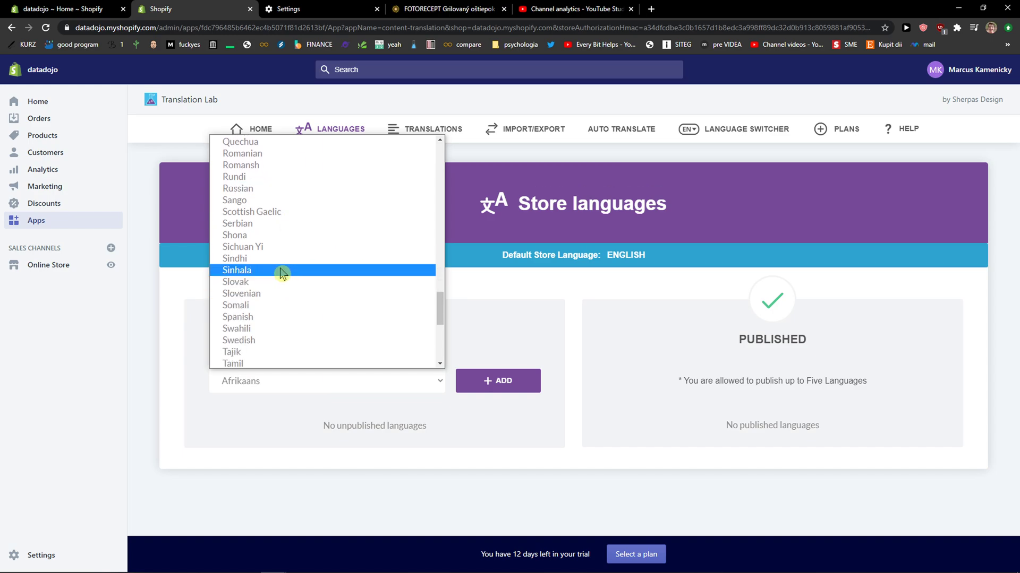
left_click(271, 273)
left_click(495, 376)
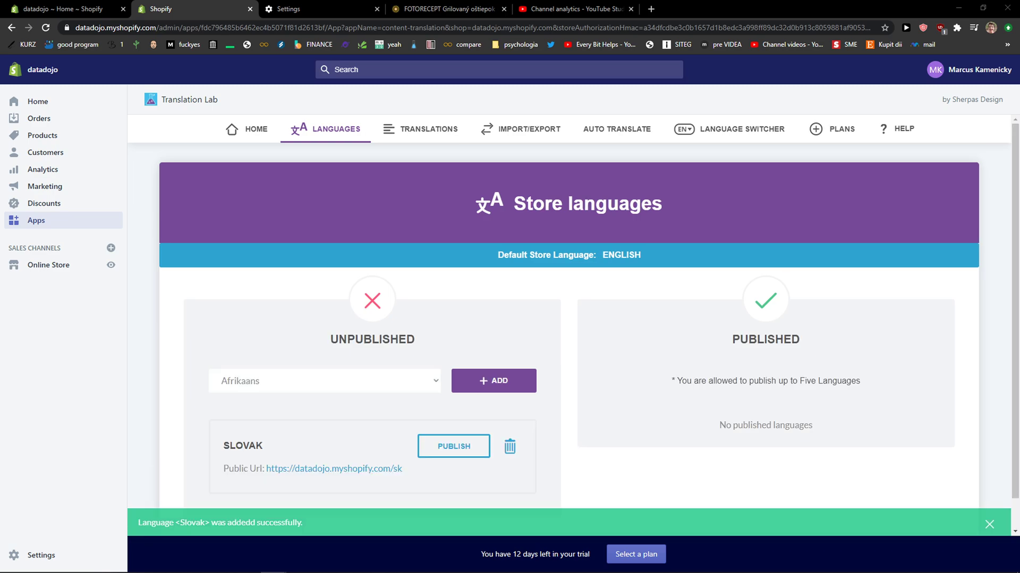
scroll(264, 407, "down", 1)
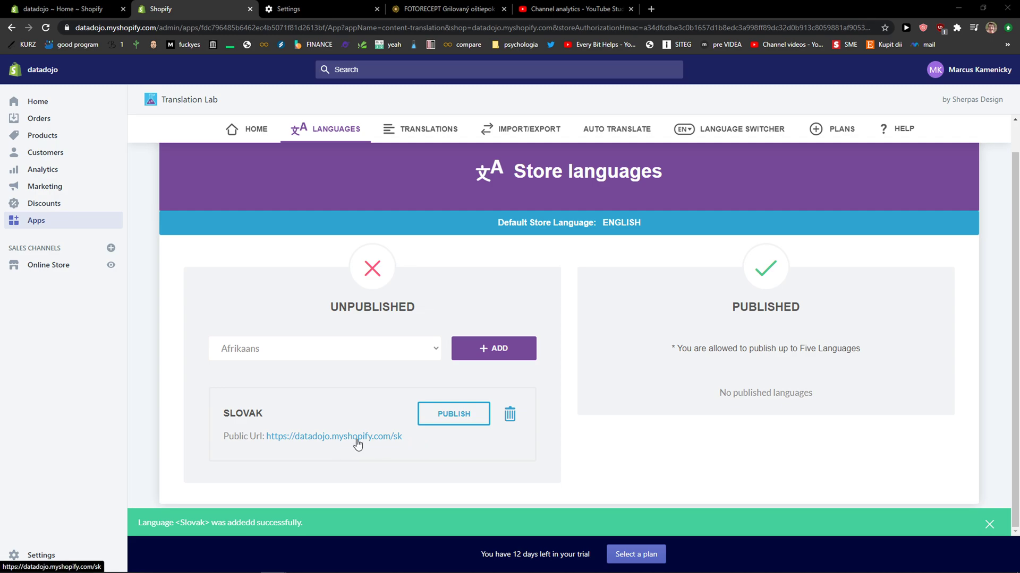
scroll(357, 445, "up", 1)
Open the Slovak Translations page and set 'Translation of' to Theme.
left_click(430, 129)
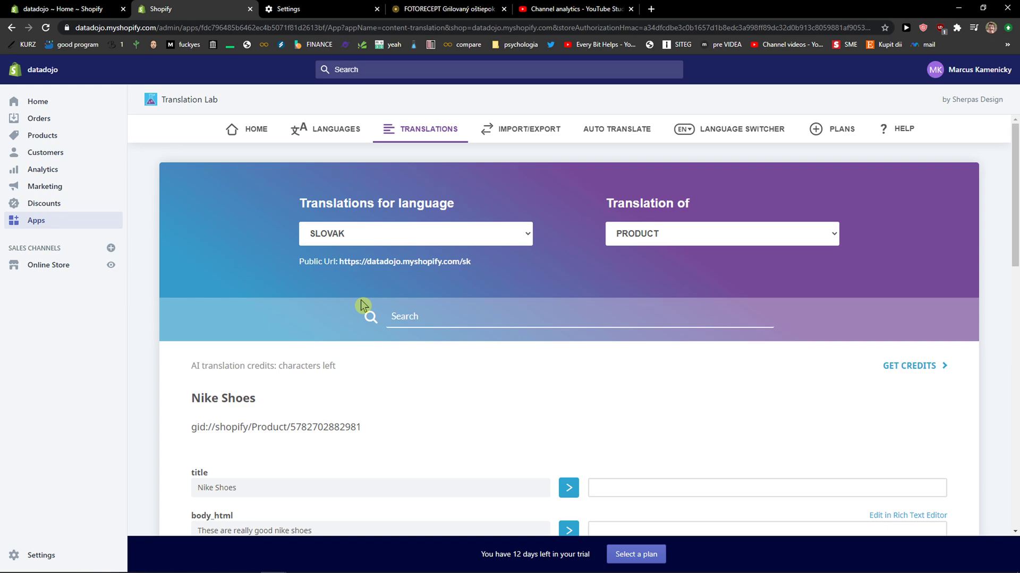
scroll(313, 310, "down", 1)
scroll(313, 310, "up", 1)
left_click(616, 235)
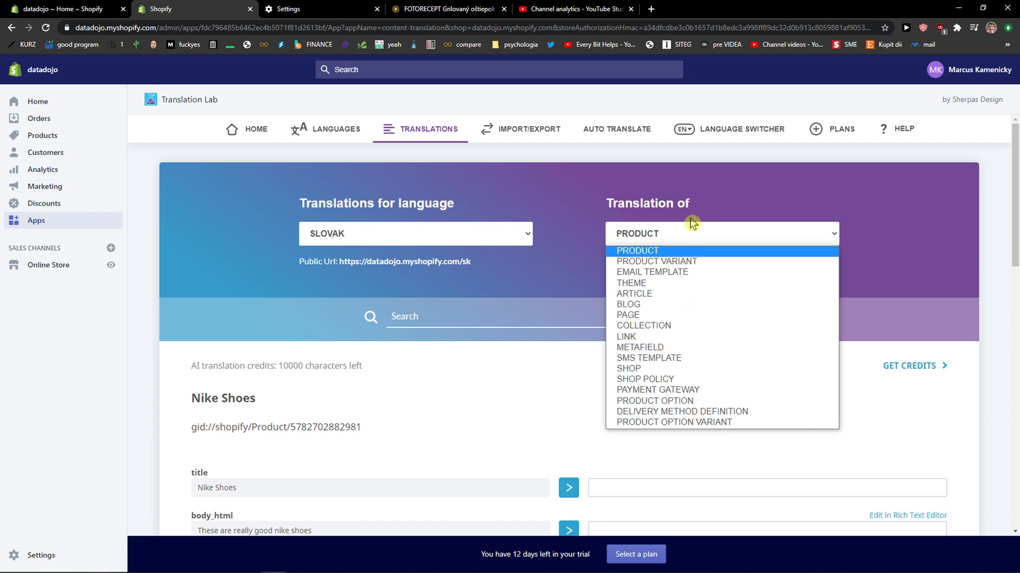
left_click(653, 288)
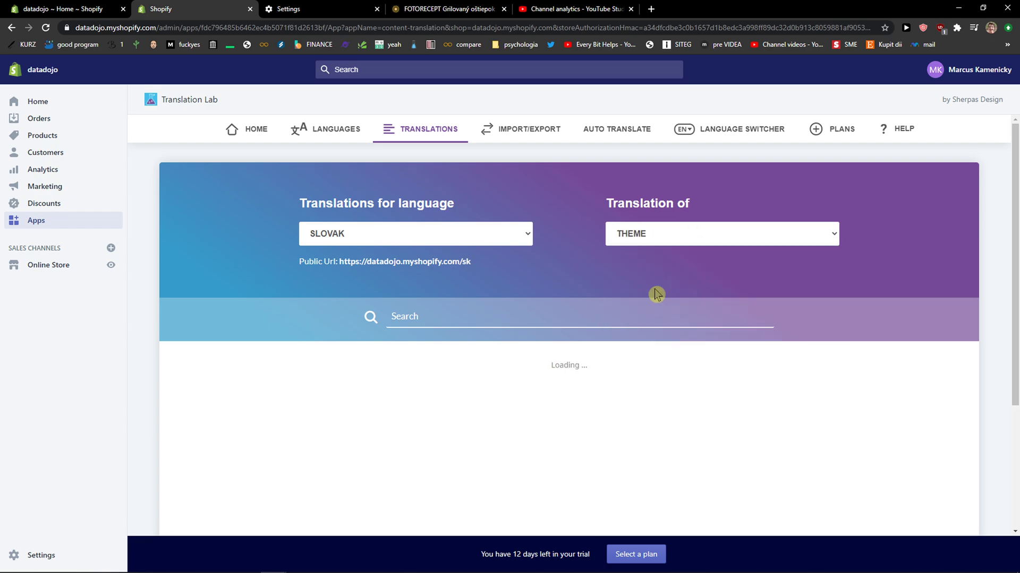
scroll(384, 403, "down", 1)
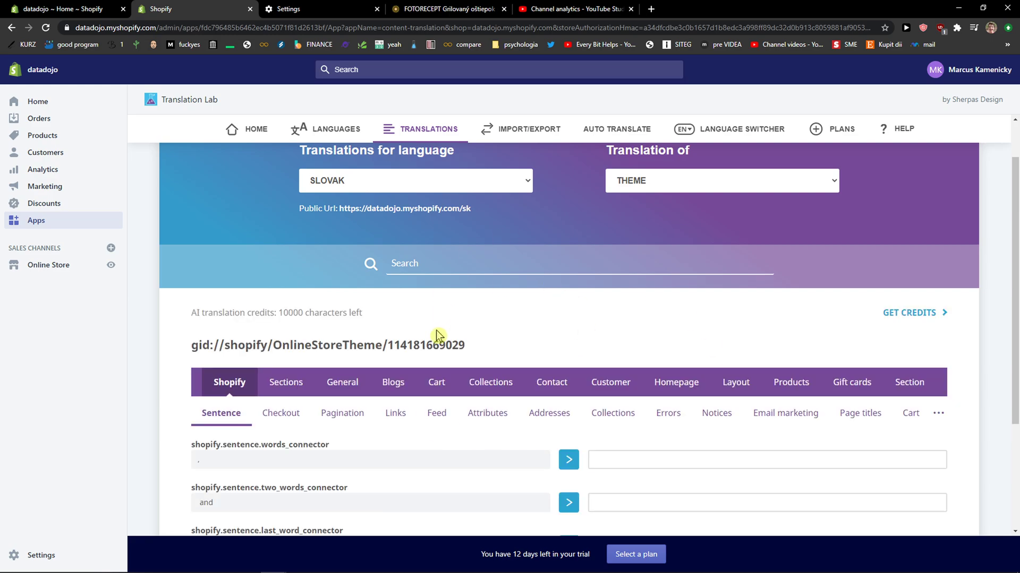
scroll(432, 337, "down", 1)
scroll(273, 361, "down", 1)
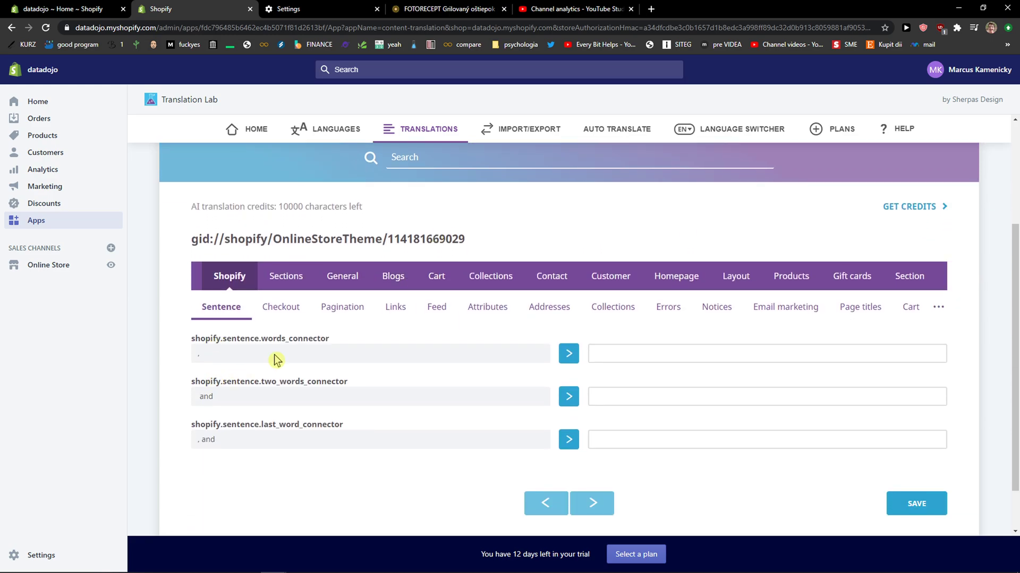
Browse the theme's checkout, pagination, links, address and challenge string groups.
left_click(274, 302)
left_click(273, 314)
left_click(357, 314)
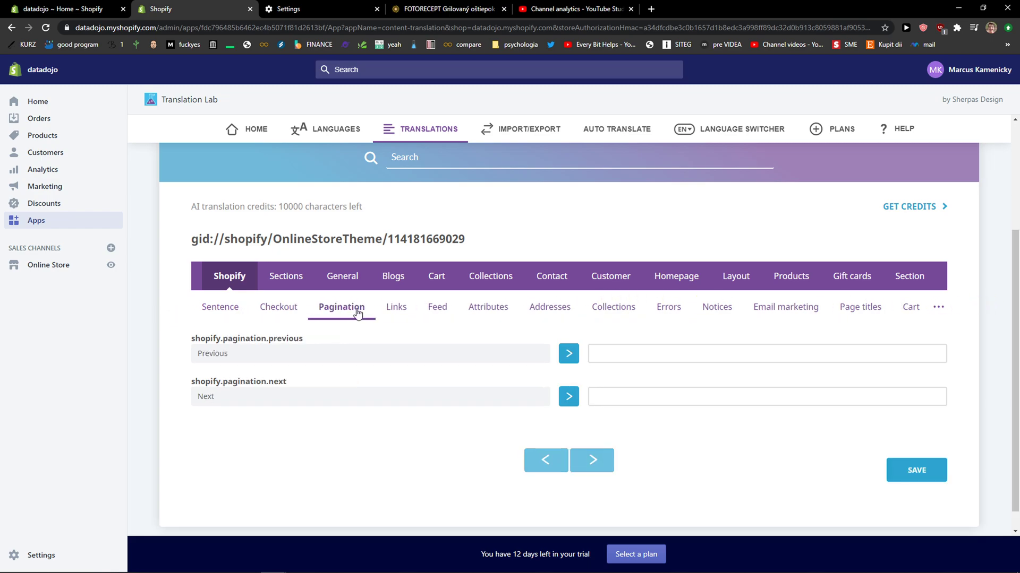
left_click(403, 313)
left_click(548, 313)
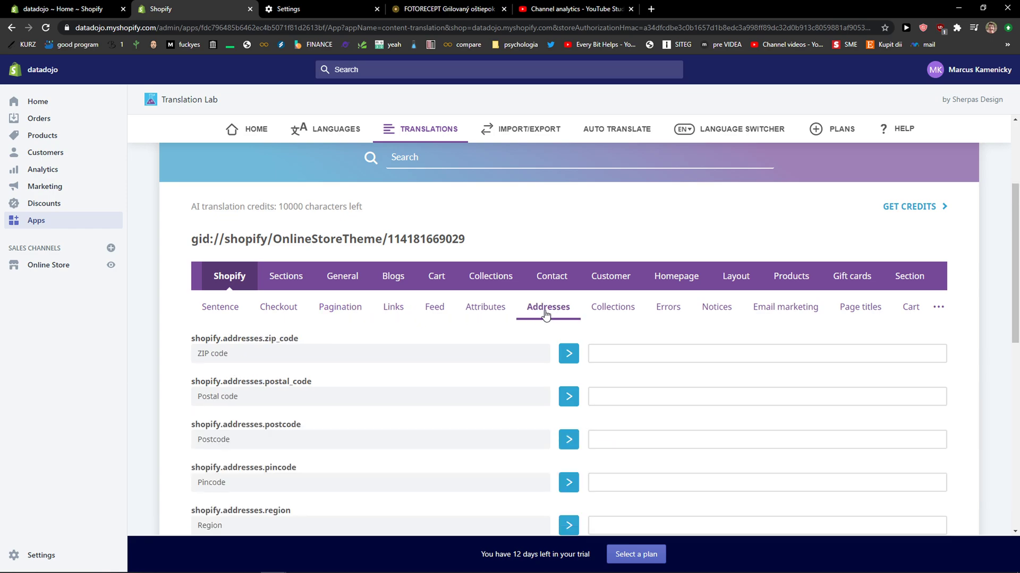
left_click(938, 309)
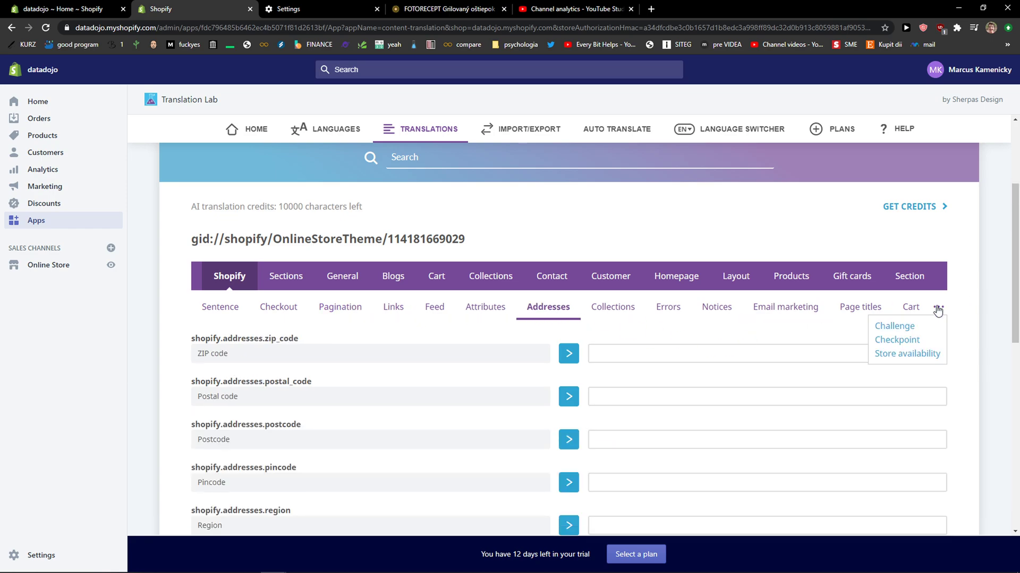
left_click(917, 323)
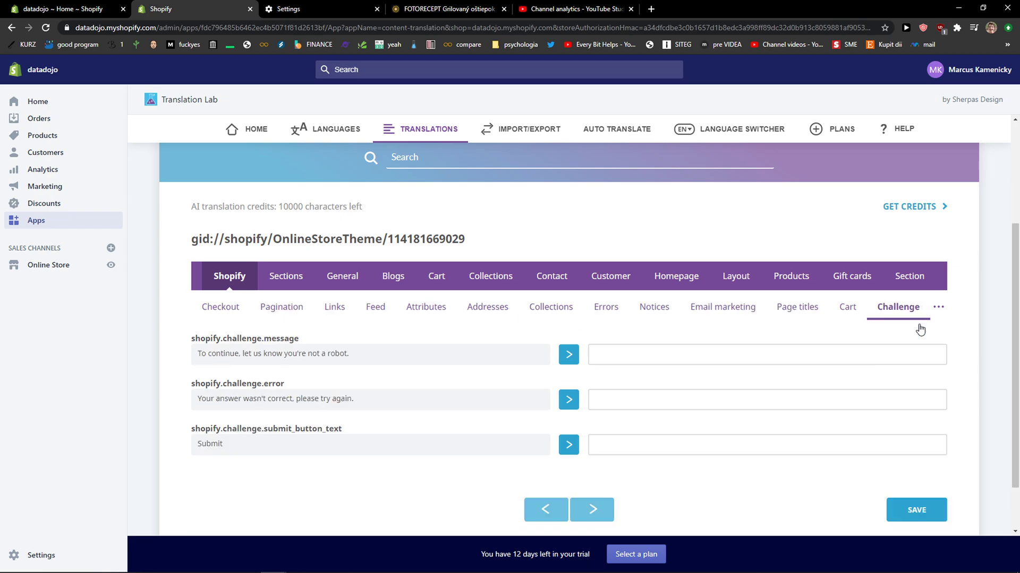
Browse the Sections strings for Header, Slideshow, Featured product and Map.
left_click(925, 284)
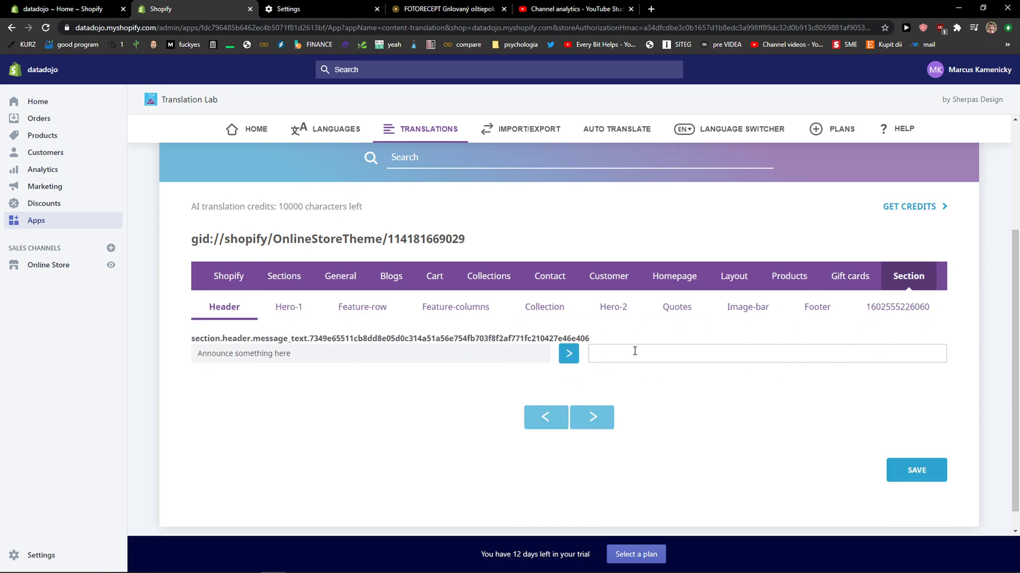
scroll(946, 282, "up", 1)
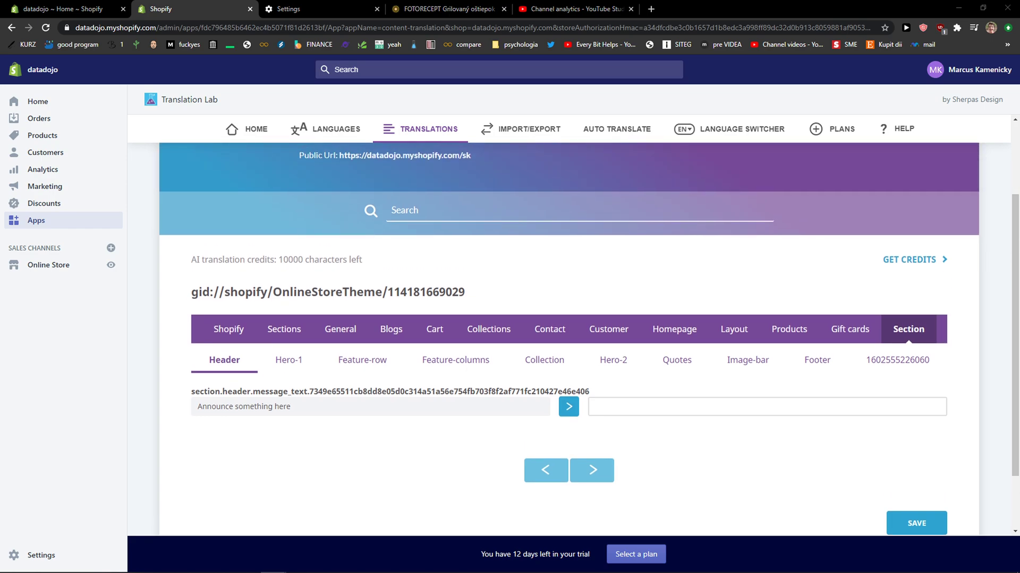
left_click(209, 340)
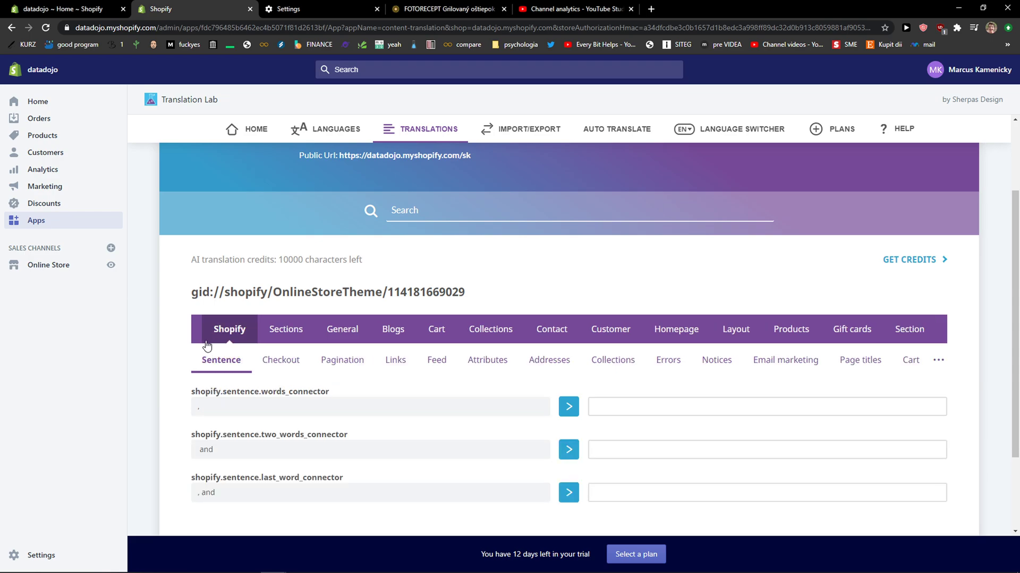
scroll(383, 357, "down", 1)
scroll(382, 357, "down", 1)
left_click(285, 224)
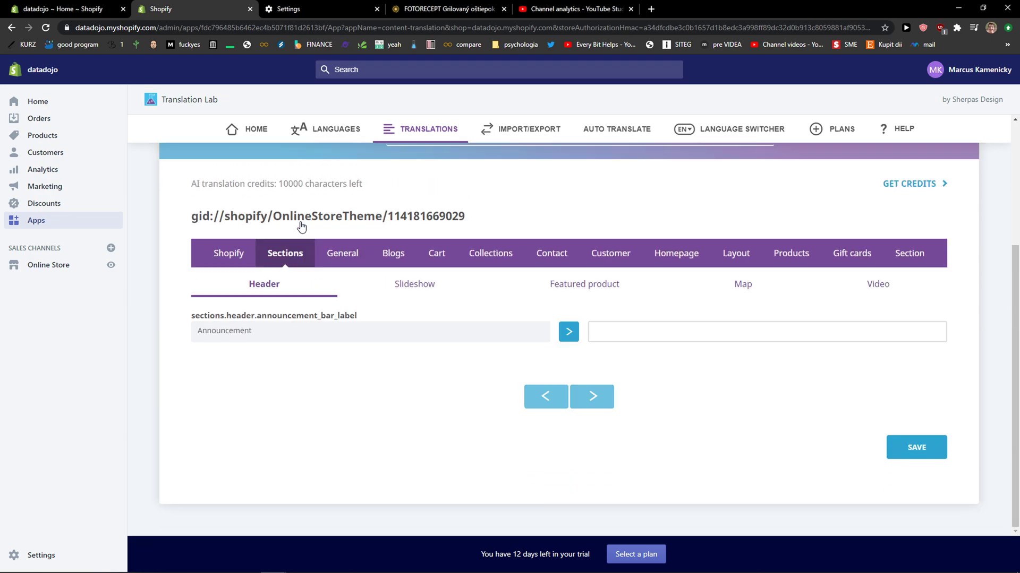
scroll(423, 289, "up", 2)
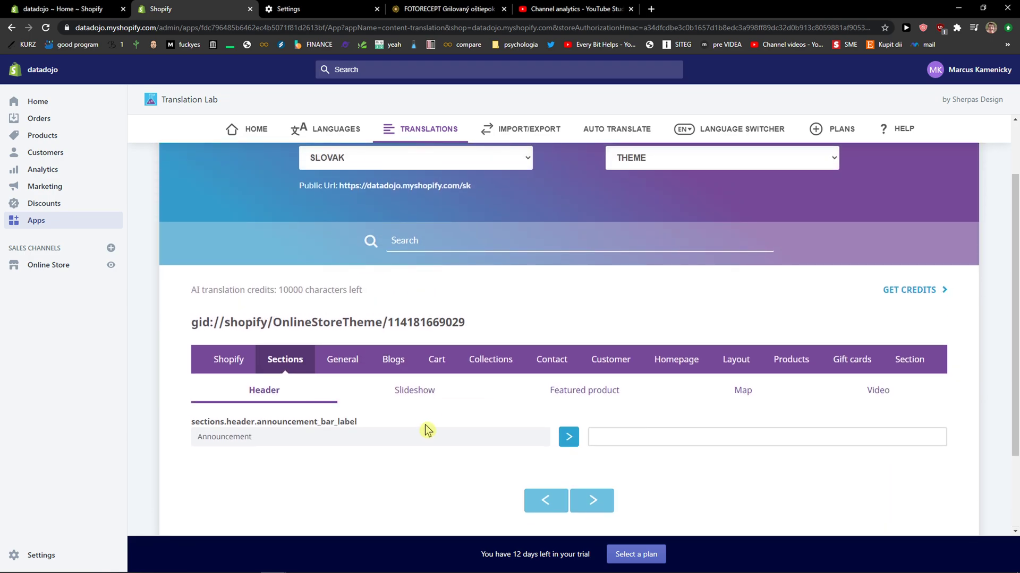
left_click(421, 394)
left_click(614, 388)
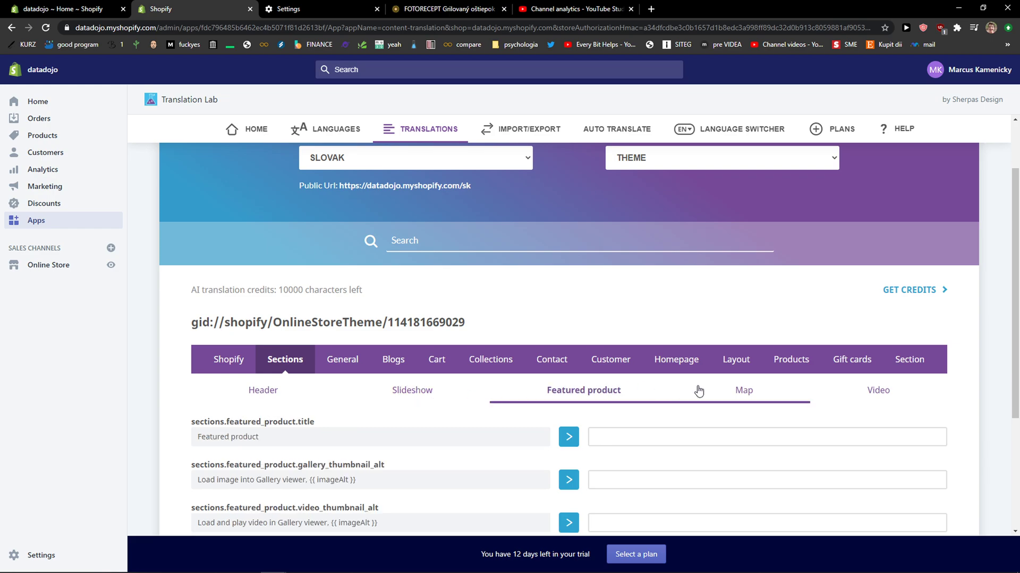
left_click(738, 391)
scroll(654, 375, "up", 1)
scroll(656, 376, "up", 1)
Switch to Product translations and save 'Nike Topanky' as the Nike Shoes title.
left_click(220, 428)
left_click(694, 235)
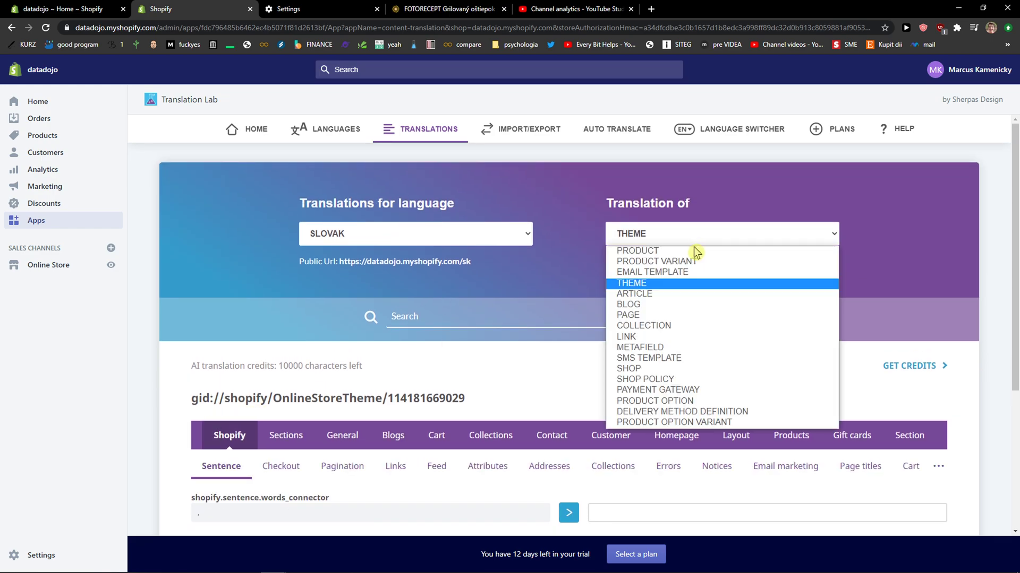
left_click(699, 254)
scroll(603, 434, "down", 1)
scroll(603, 443, "down", 2)
left_click(636, 332)
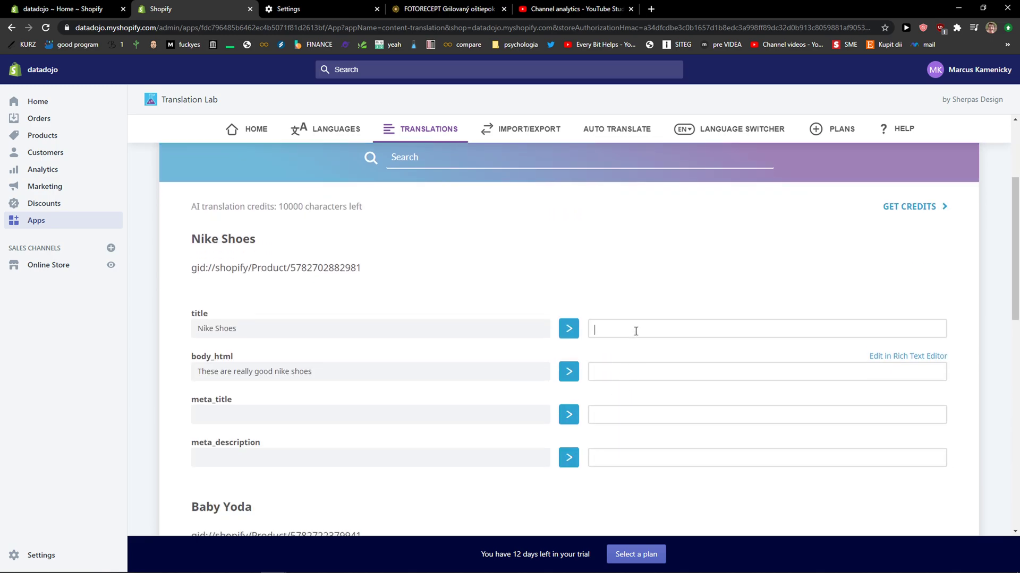
type("Mol")
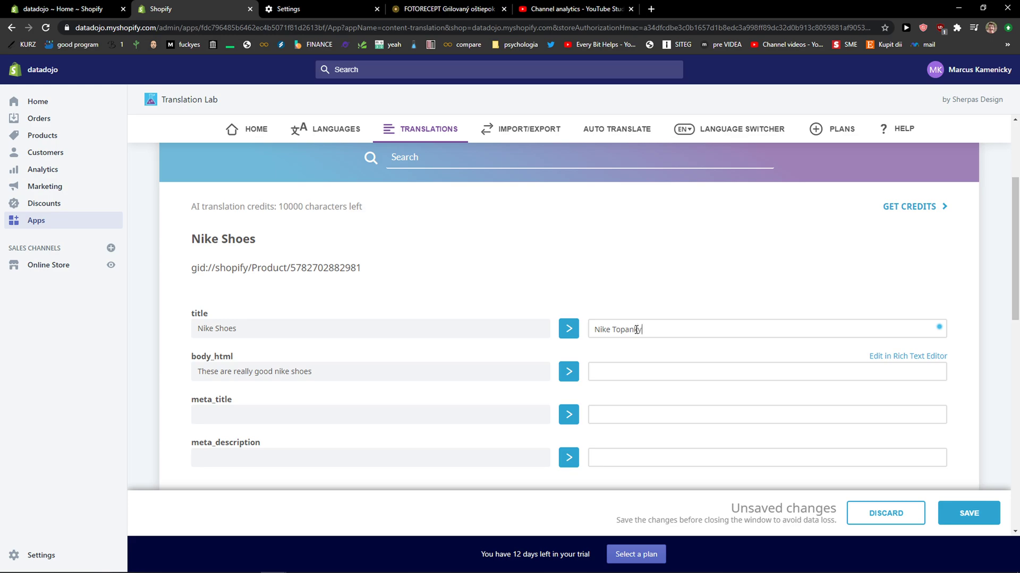
left_click(966, 516)
scroll(962, 478, "down", 5)
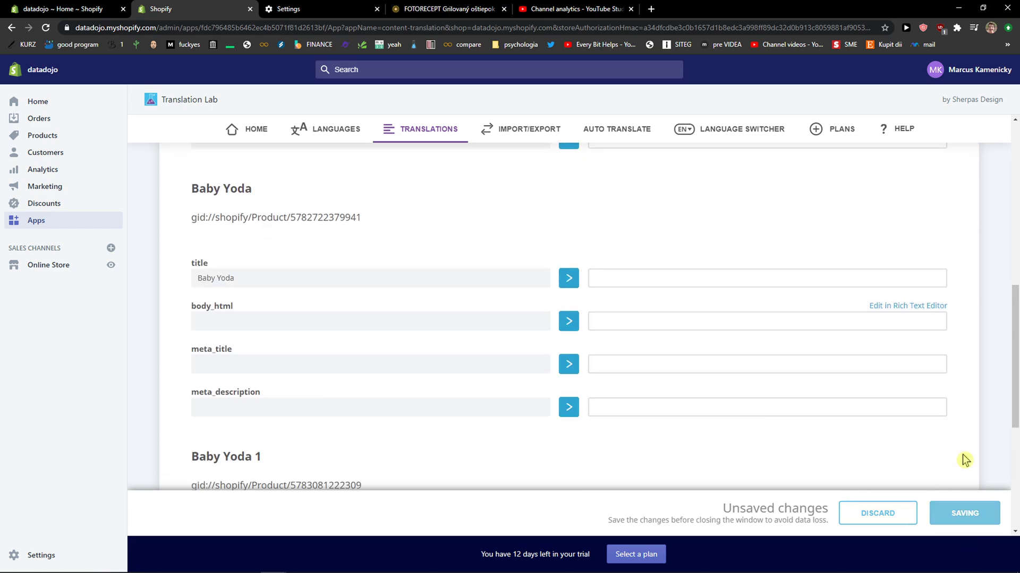
scroll(960, 458, "down", 1)
scroll(960, 458, "down", 3)
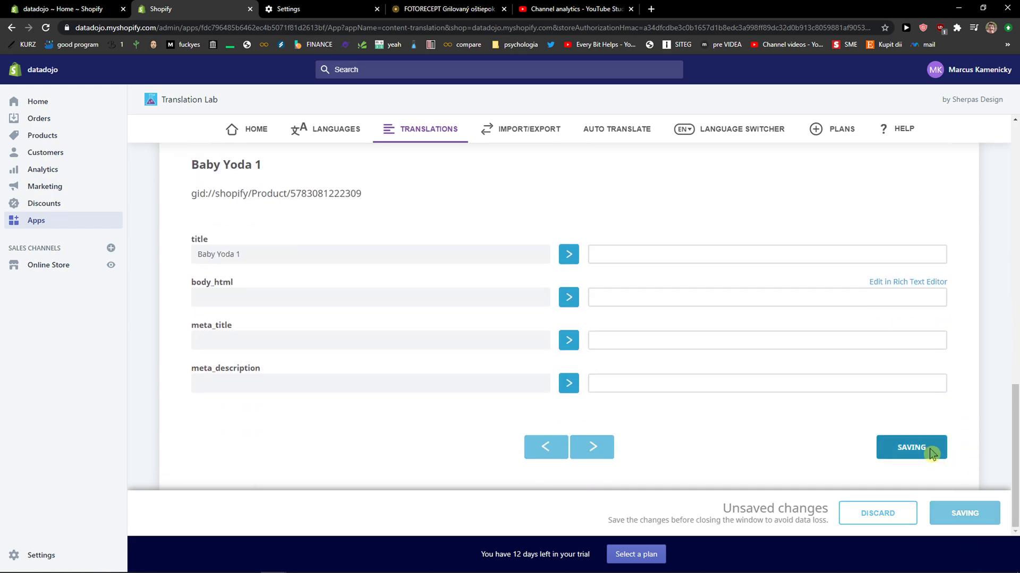
scroll(956, 453, "up", 5)
scroll(956, 453, "up", 5)
scroll(765, 455, "up", 3)
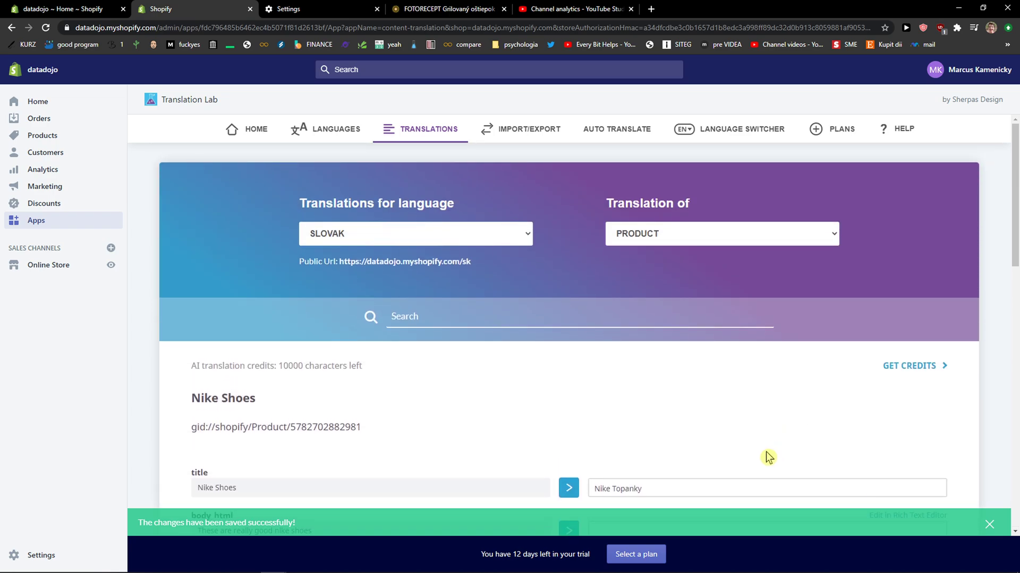
Visit Import/Export, then Auto Translate, keeping 'What to translate' at Not-translated.
left_click(522, 131)
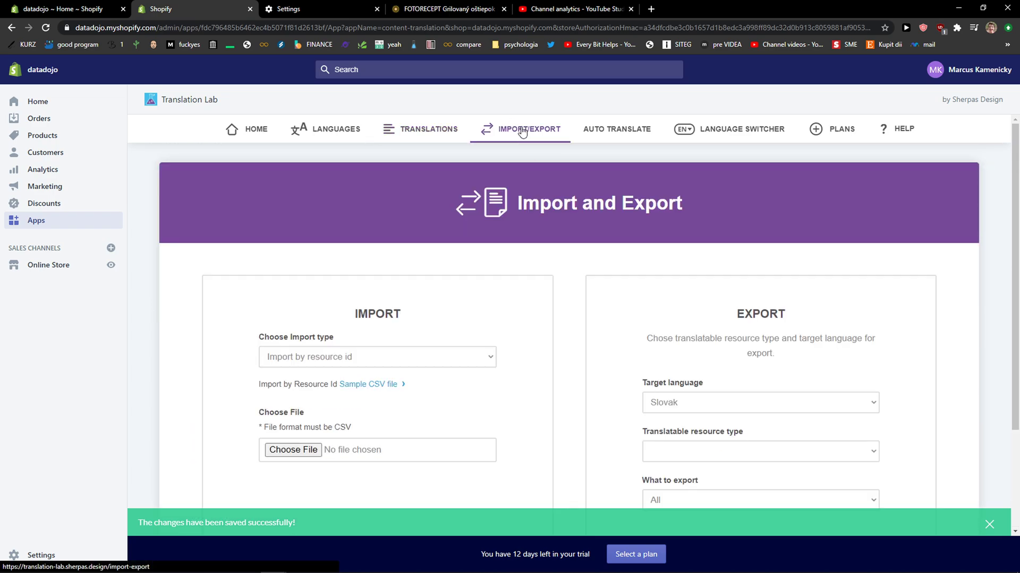
scroll(448, 281, "down", 1)
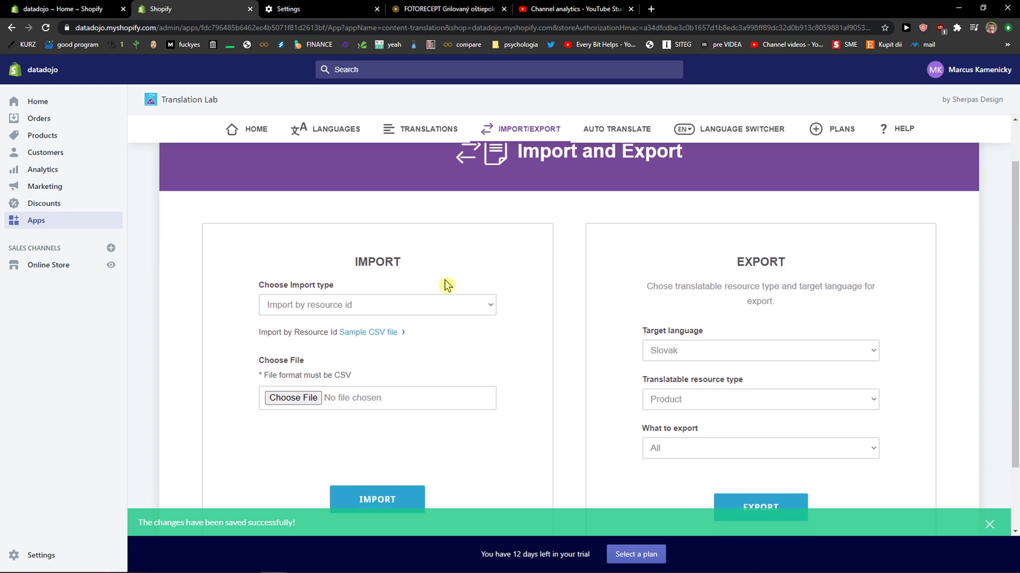
scroll(540, 176, "up", 1)
left_click(617, 129)
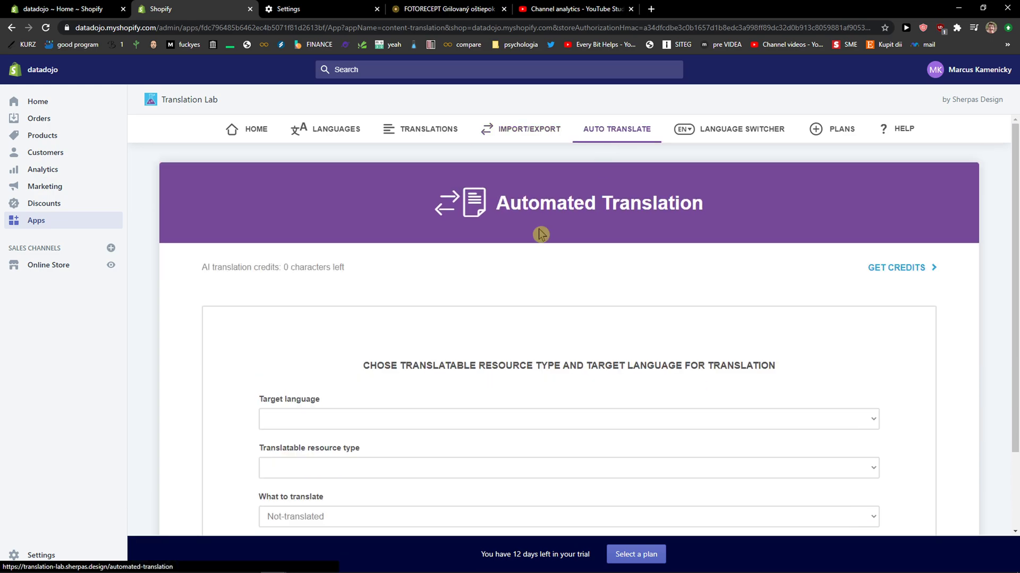
scroll(354, 379, "down", 1)
scroll(354, 372, "down", 2)
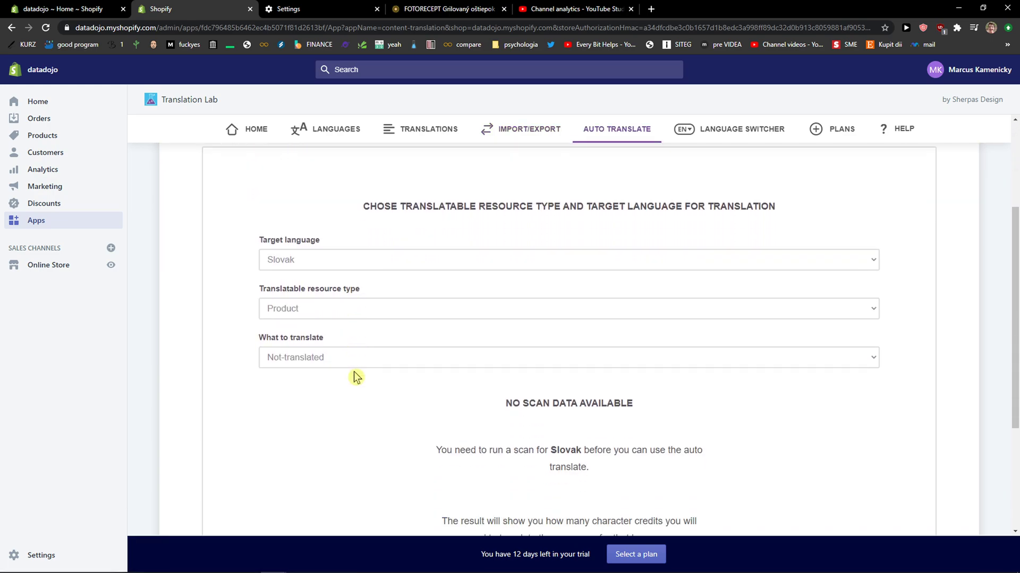
left_click(384, 364)
left_click(384, 363)
scroll(364, 409, "down", 2)
scroll(401, 403, "up", 4)
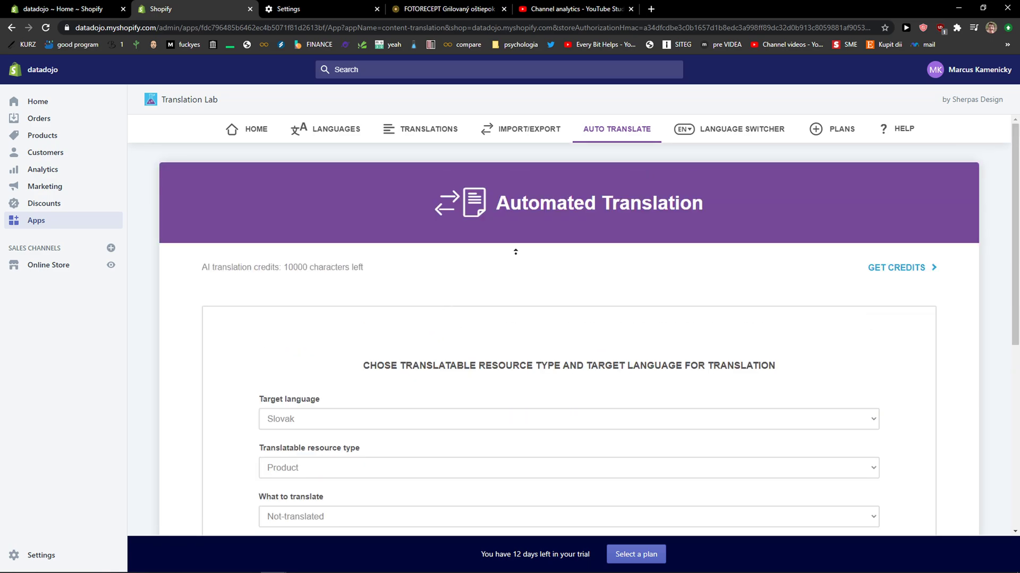
left_click(713, 134)
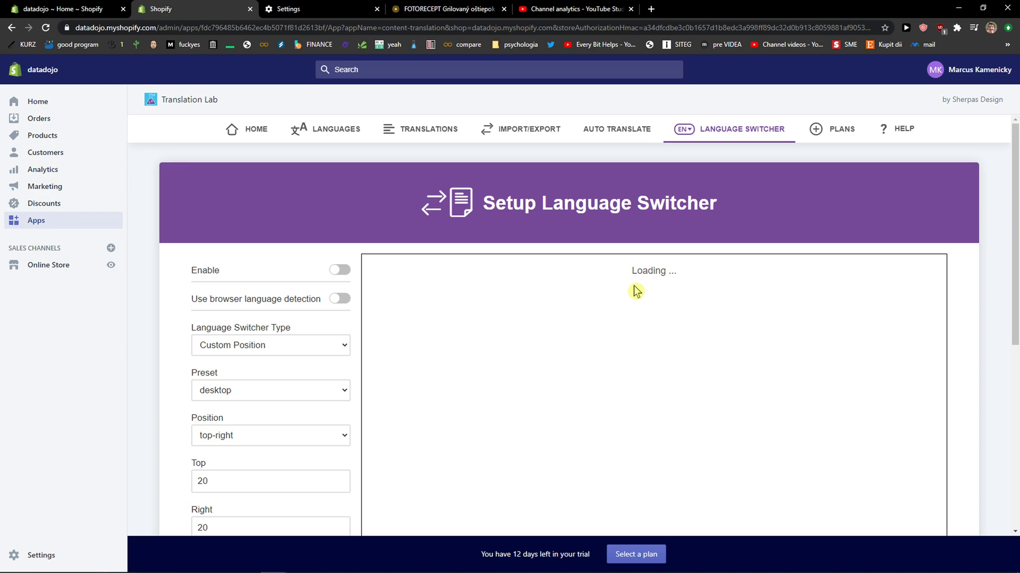
scroll(602, 309, "down", 2)
scroll(603, 310, "down", 2)
scroll(604, 309, "up", 4)
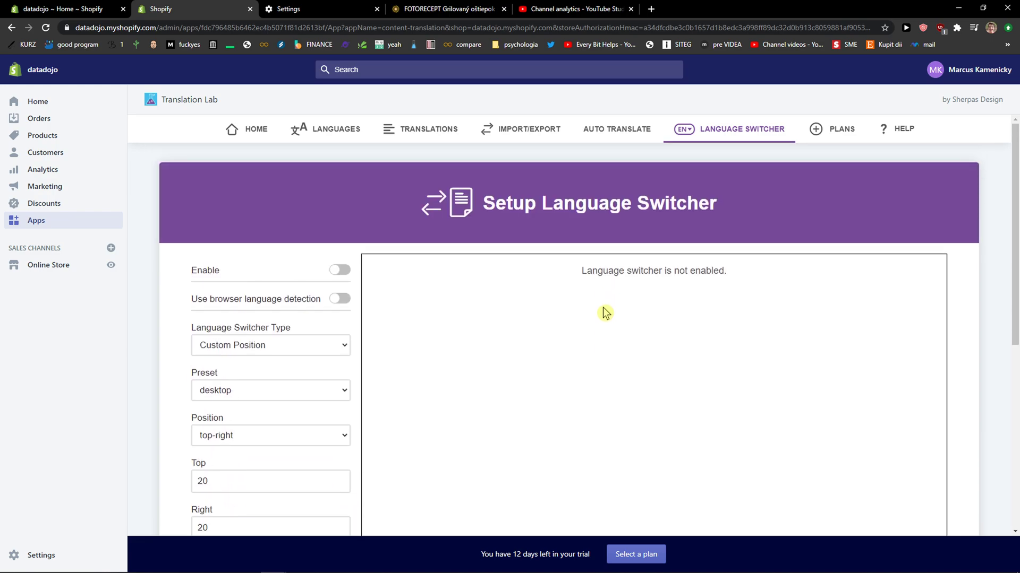
Review the pricing plans, then go back to the Translations page via Import/Export.
left_click(840, 130)
scroll(682, 334, "down", 2)
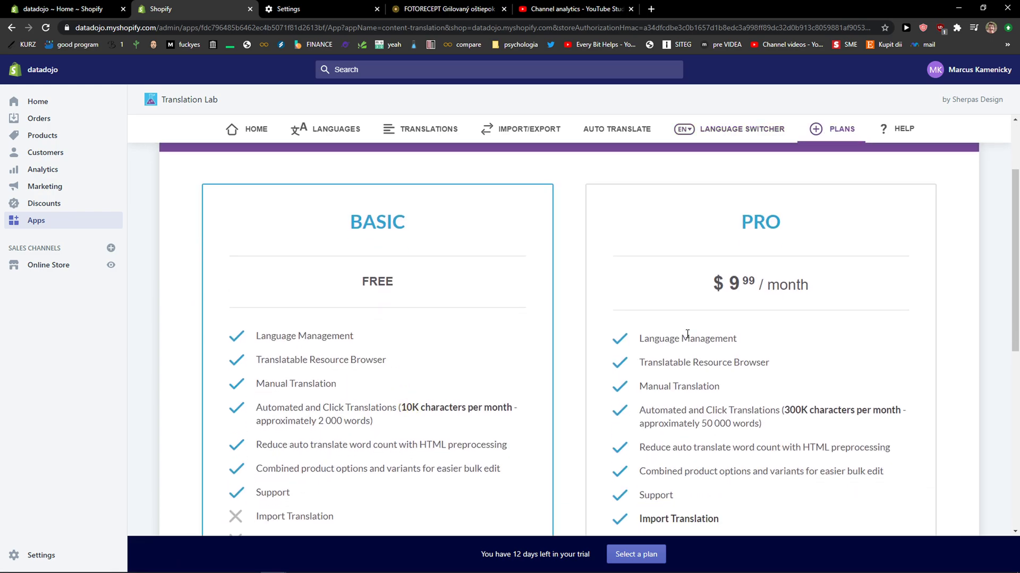
scroll(895, 382, "down", 2)
scroll(824, 485, "down", 1)
scroll(776, 453, "up", 2)
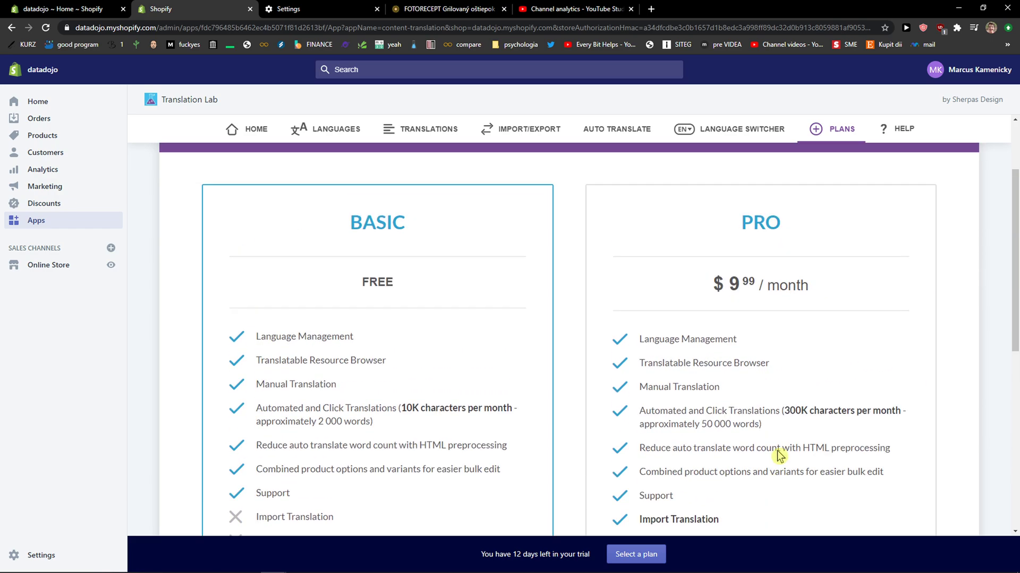
scroll(776, 452, "up", 1)
left_click(510, 130)
left_click(429, 132)
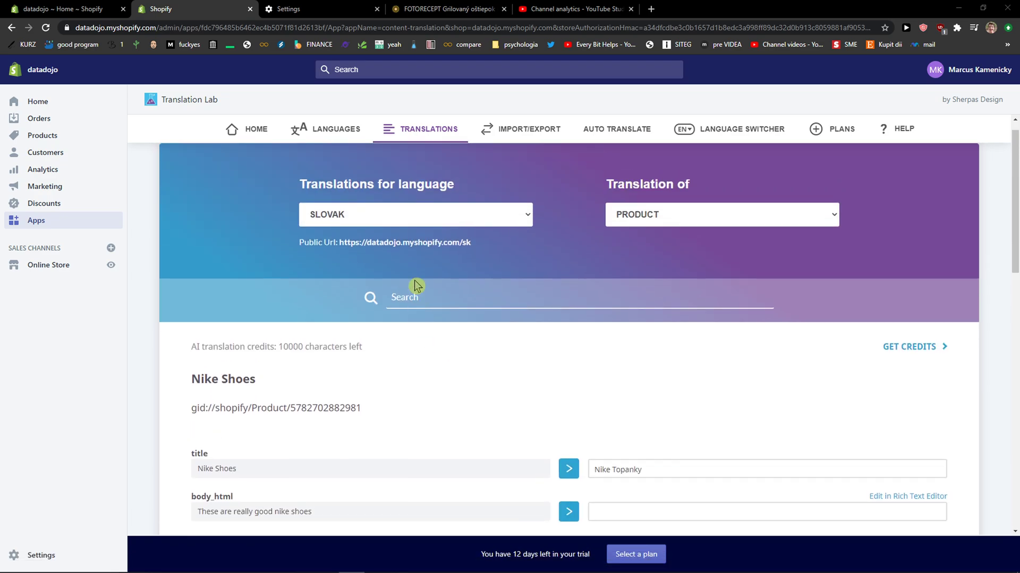
scroll(430, 279, "up", 1)
Keep Slovak as target, set content to Theme, and reveal the extra string groups.
left_click(526, 238)
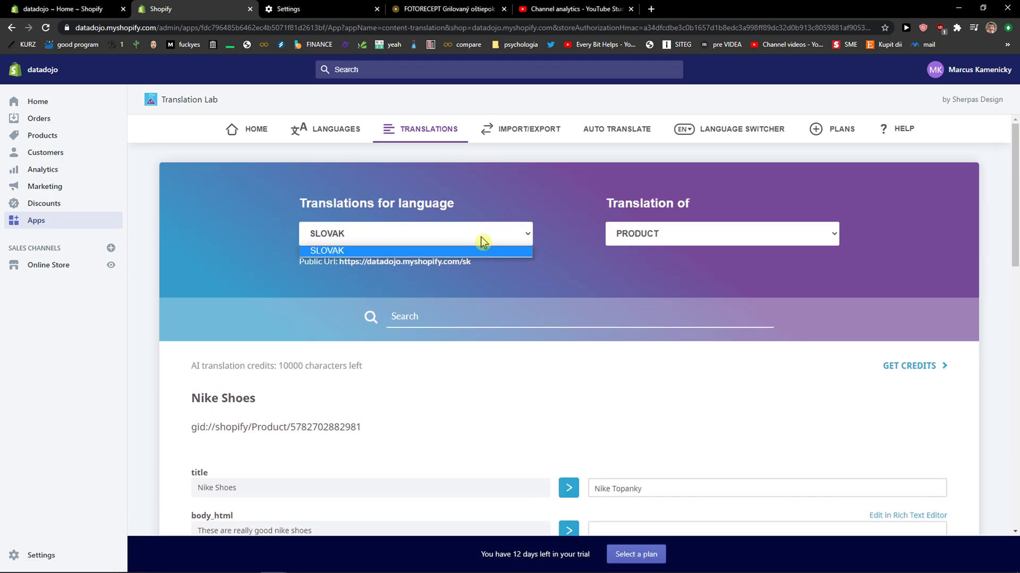
left_click(494, 239)
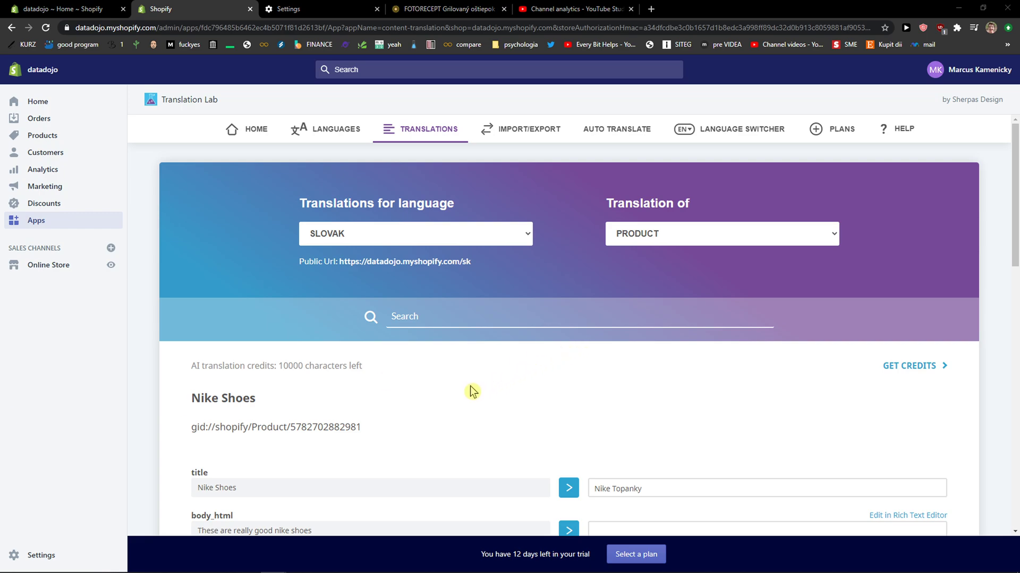
left_click(745, 238)
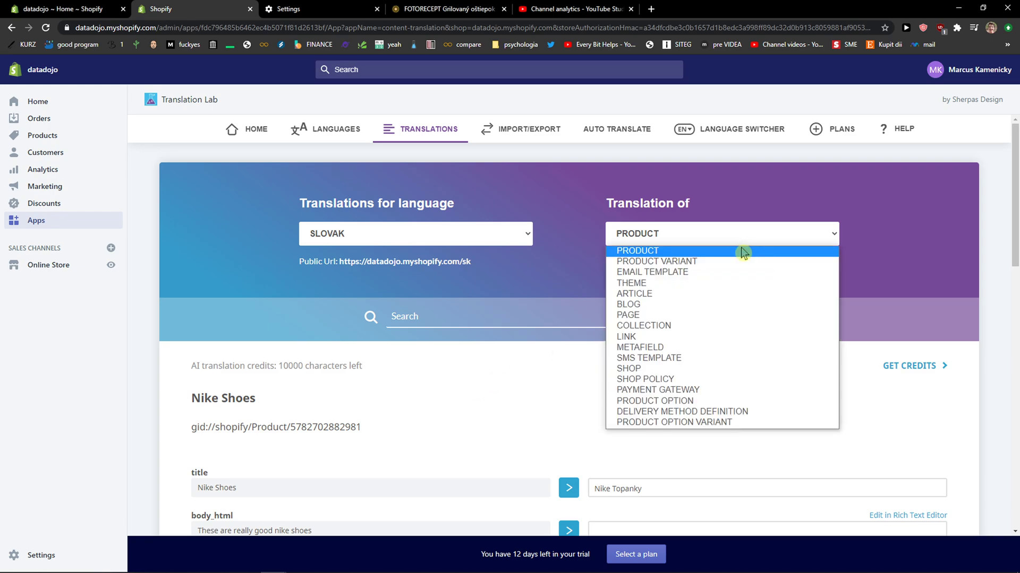
left_click(705, 285)
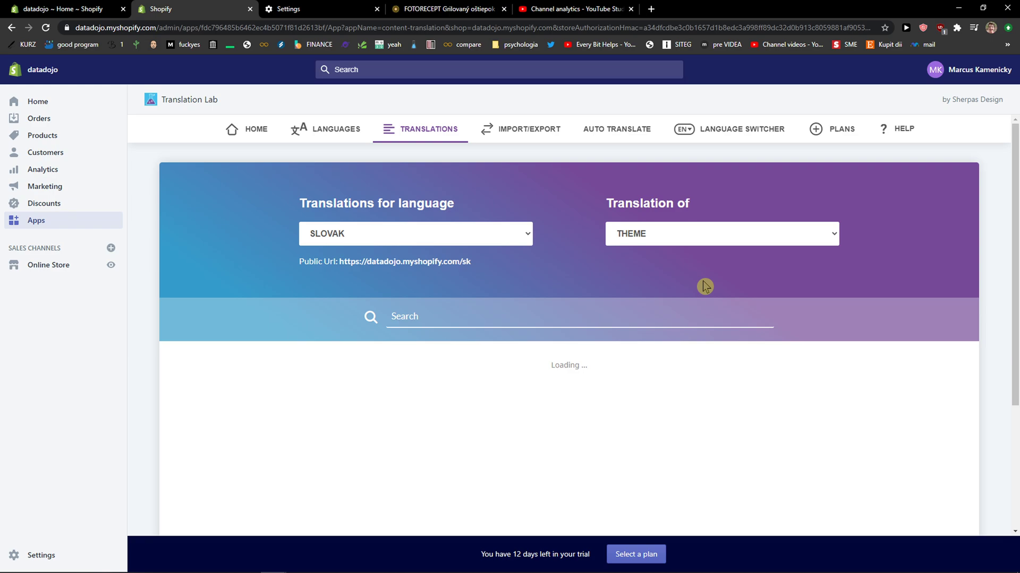
scroll(704, 286, "down", 2)
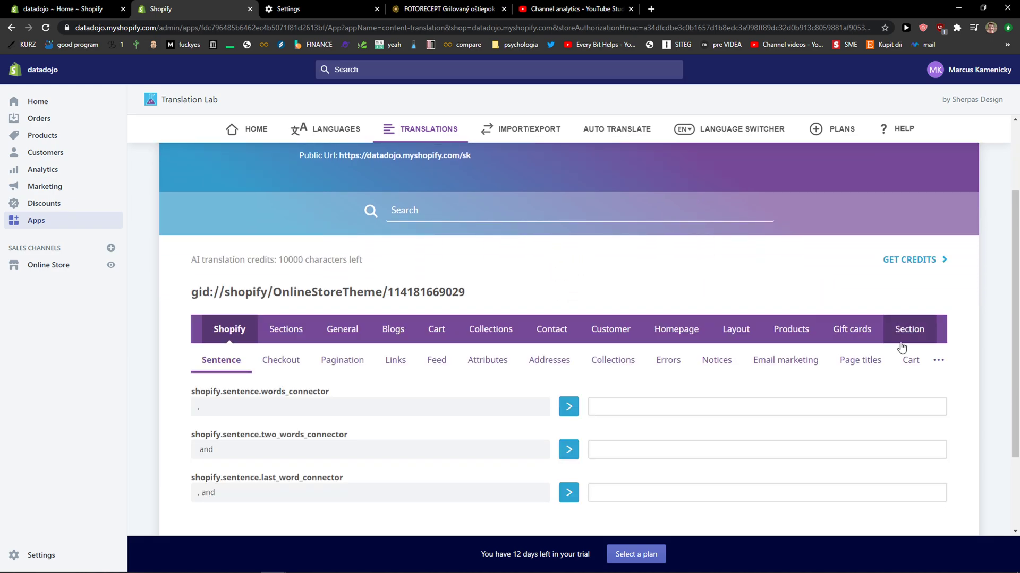
left_click(942, 361)
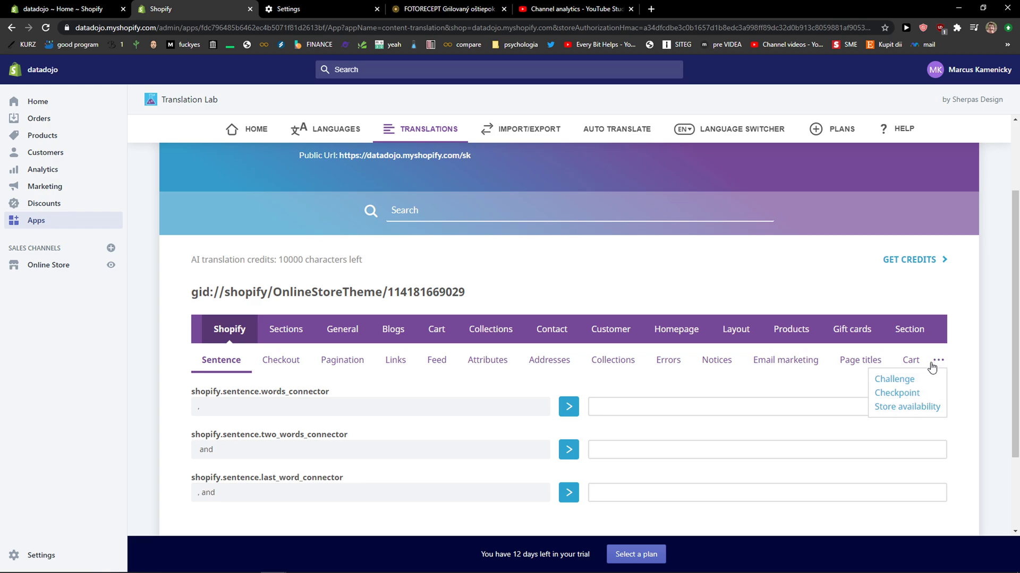